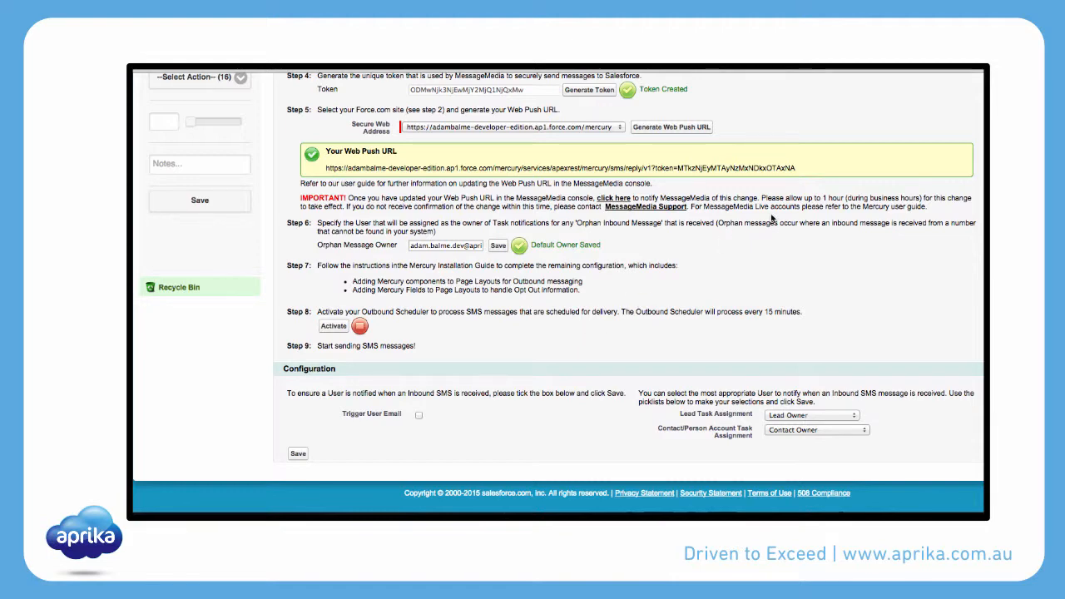
Open the Contact Layout for editing from the contact page layouts in the Salesforce setup area
scroll(953, 164, up, 5)
click(850, 94)
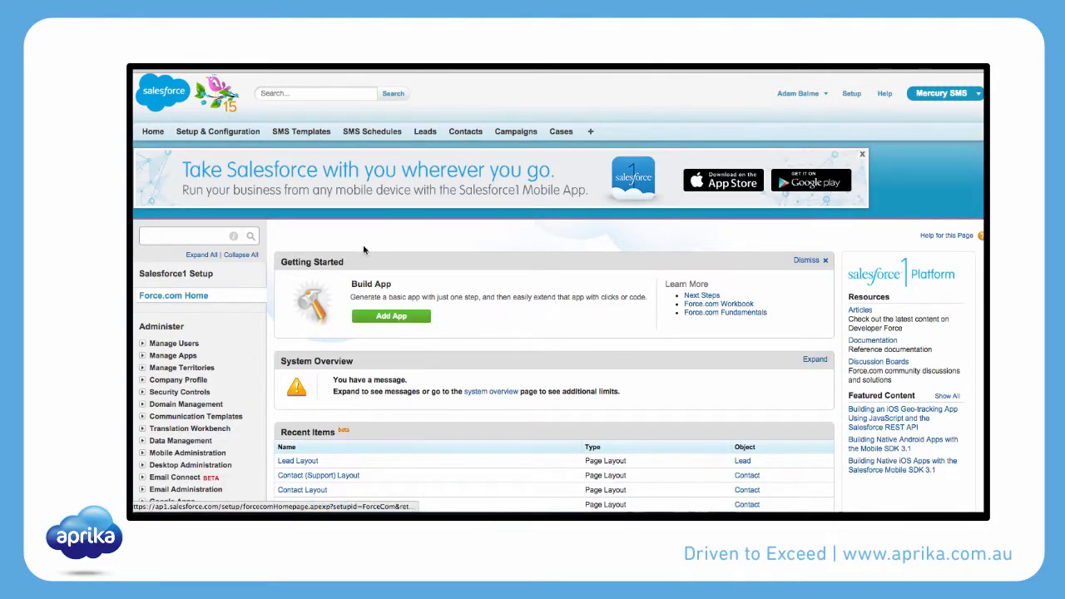
scroll(176, 396, down, 3)
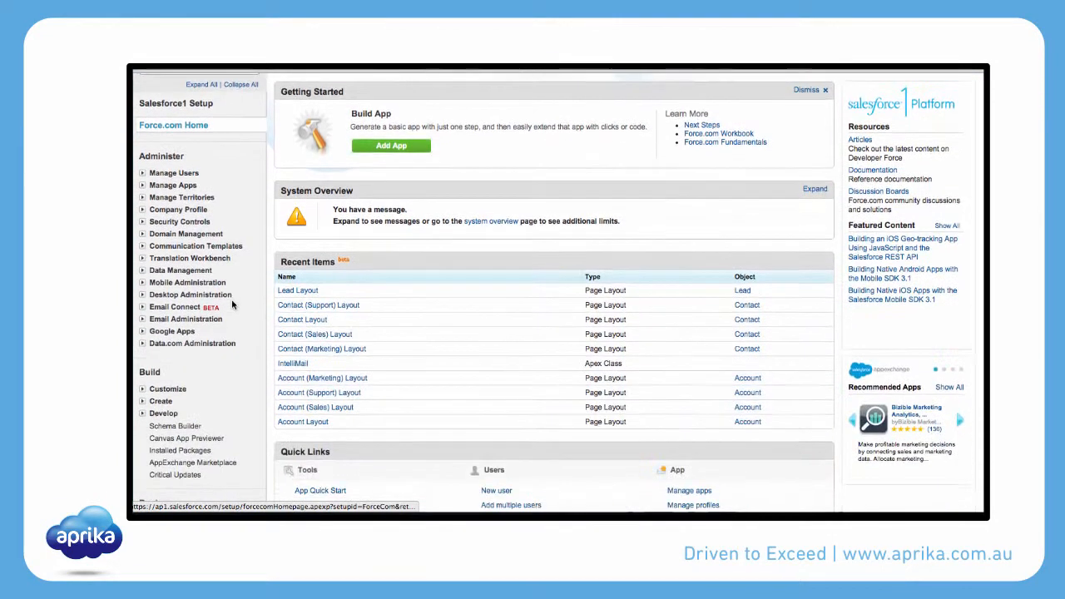
click(142, 390)
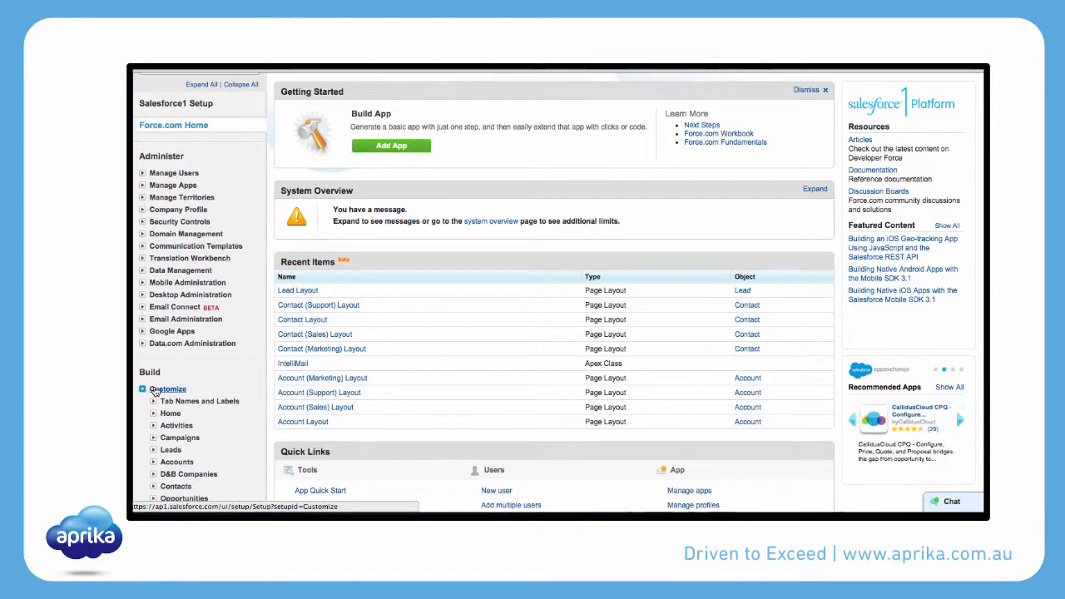
scroll(154, 391, down, 2)
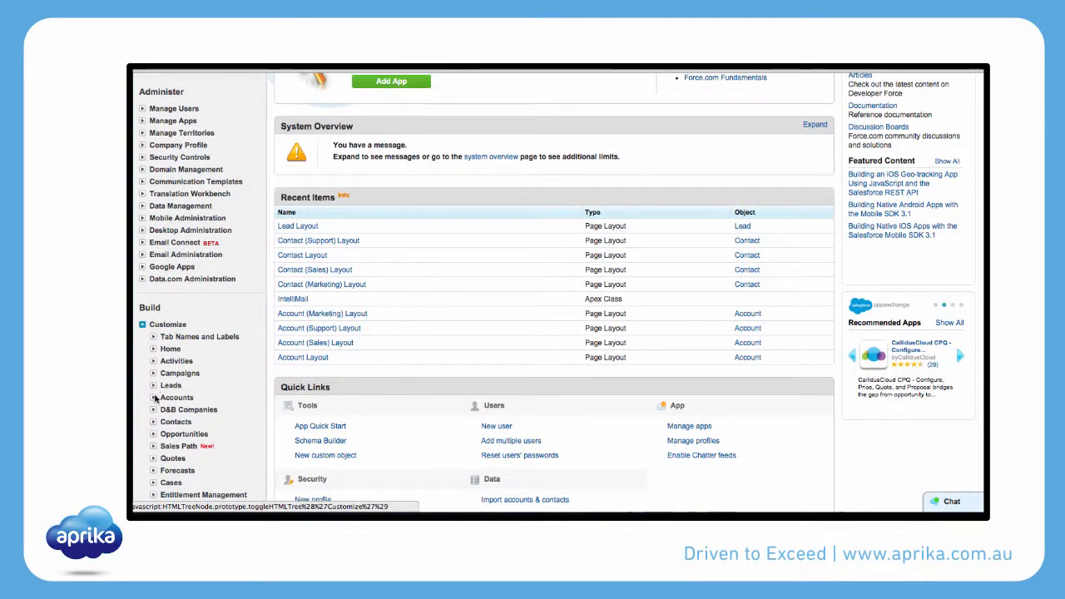
click(154, 423)
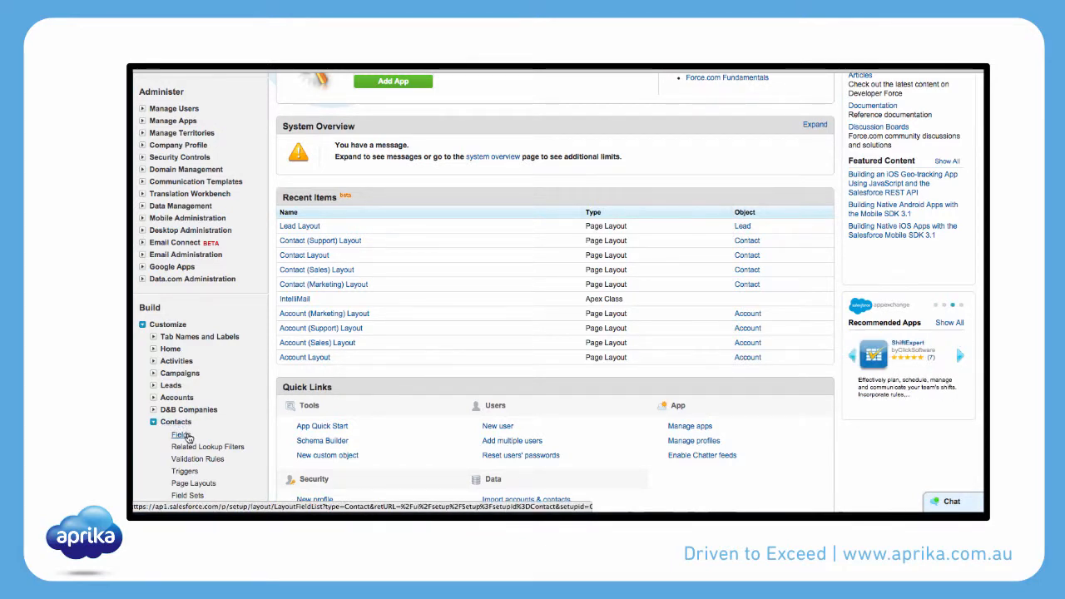
scroll(181, 431, down, 1)
click(193, 440)
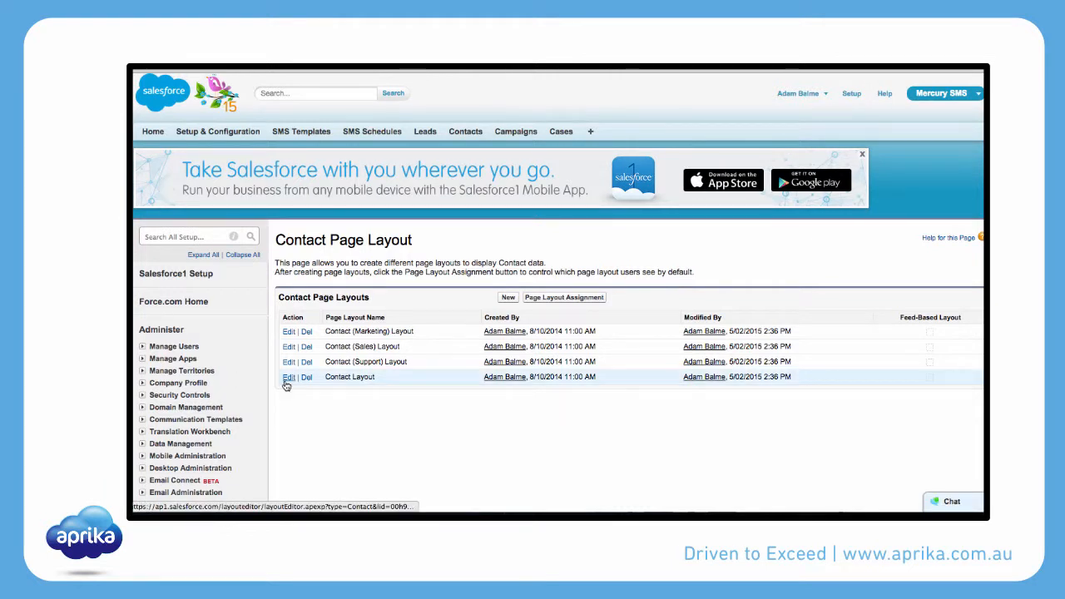
click(288, 379)
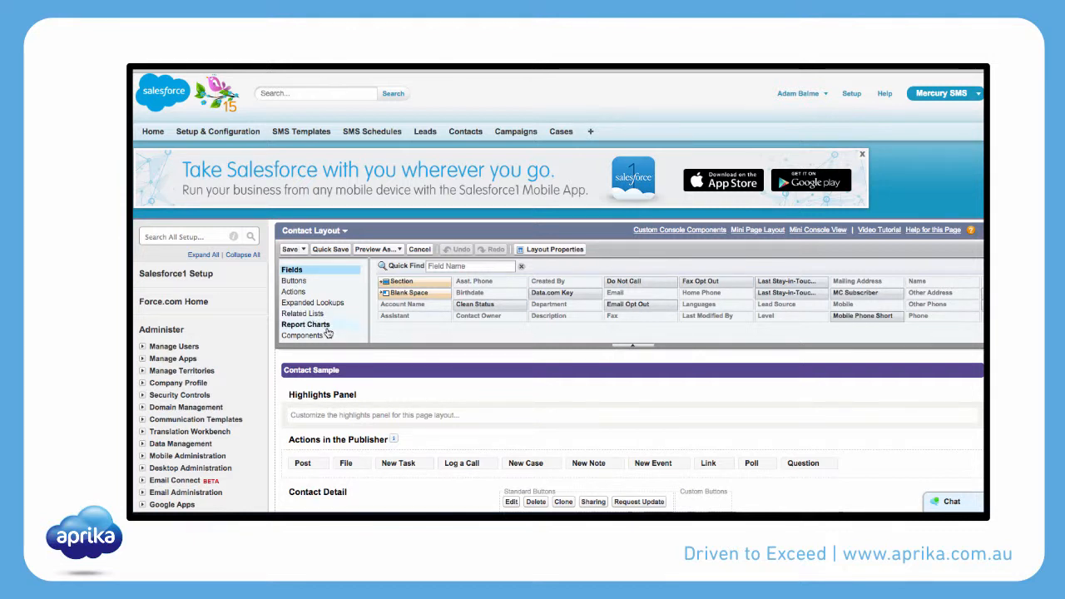
Add the Send SMS button to the custom buttons of the Contact Detail section
click(299, 281)
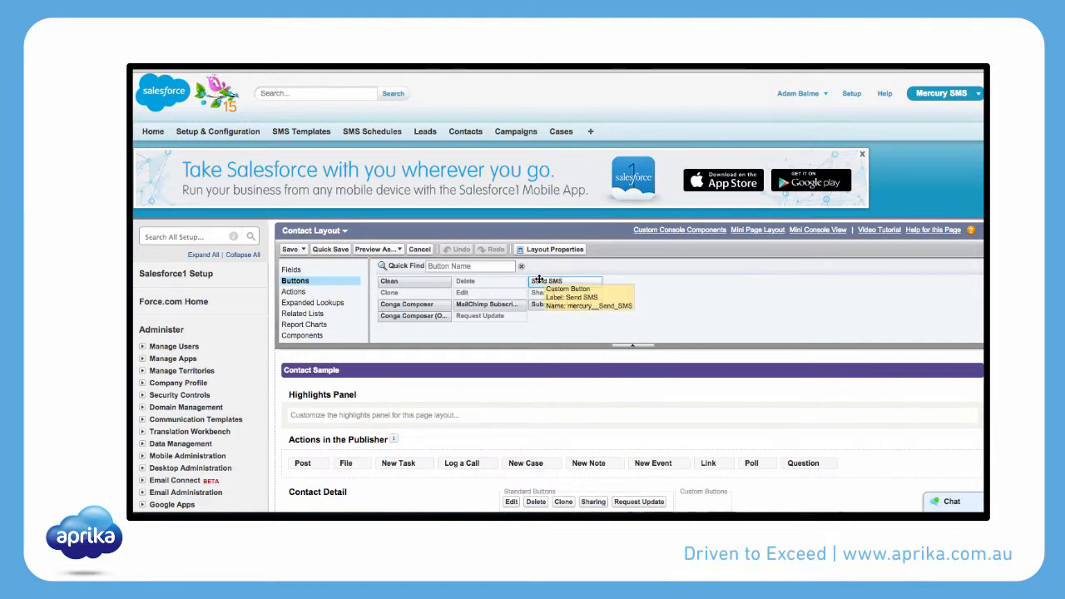
scroll(541, 279, down, 1)
drag(576, 237, 698, 457)
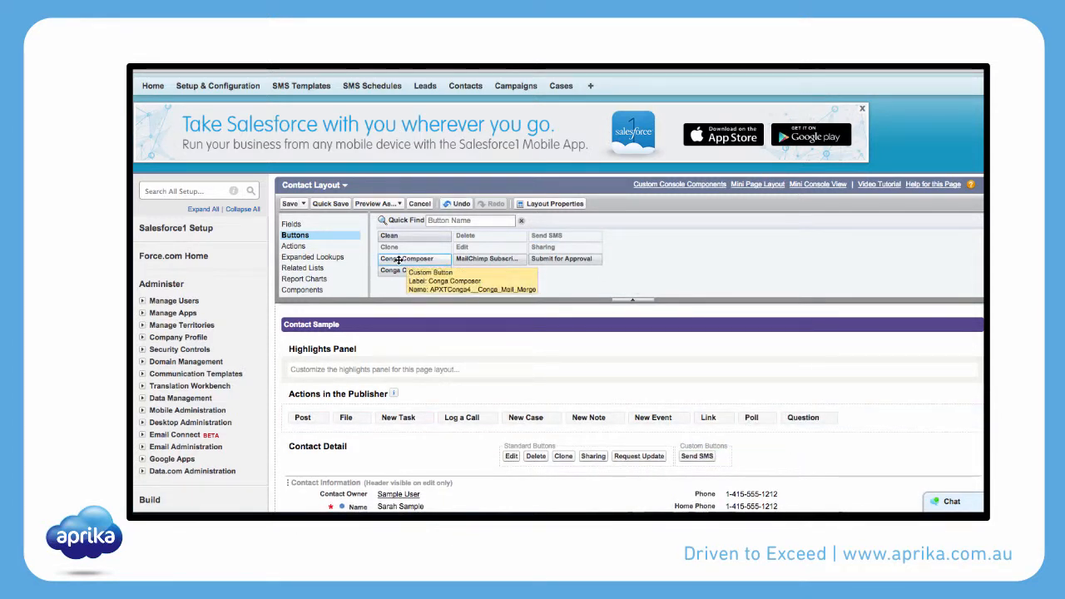
Add the SMS Opt Out field to the contact page layout and save the layout
click(291, 224)
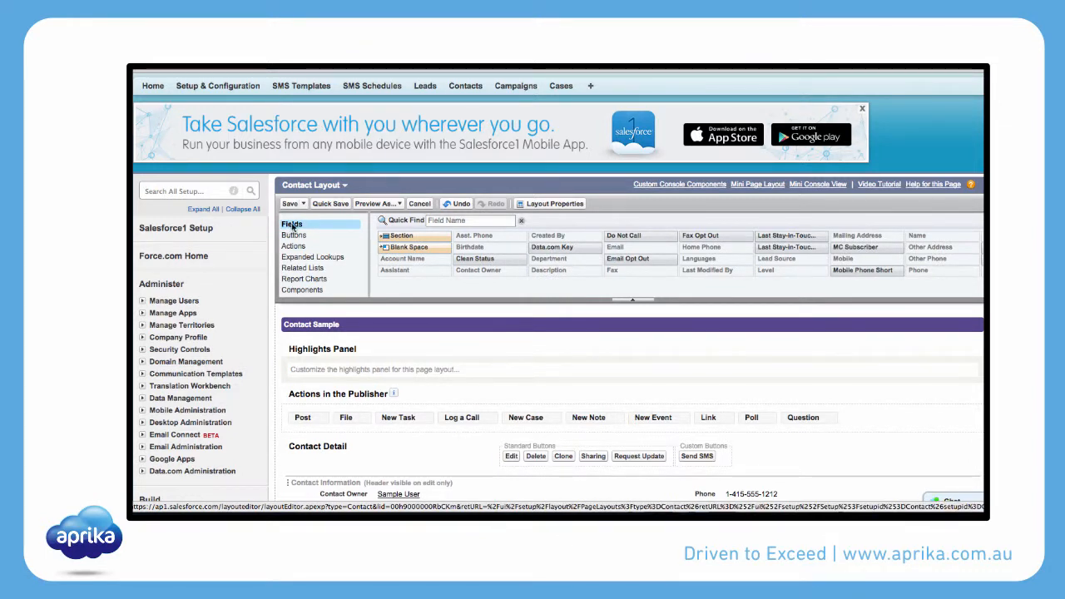
scroll(643, 235, right, 3)
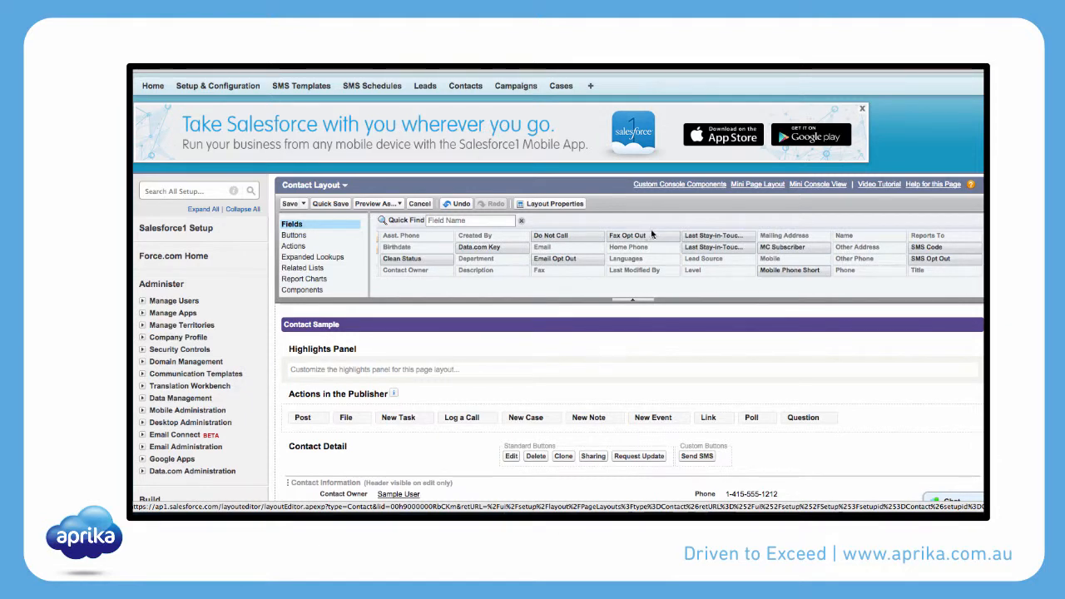
drag(926, 259, 788, 420)
click(291, 83)
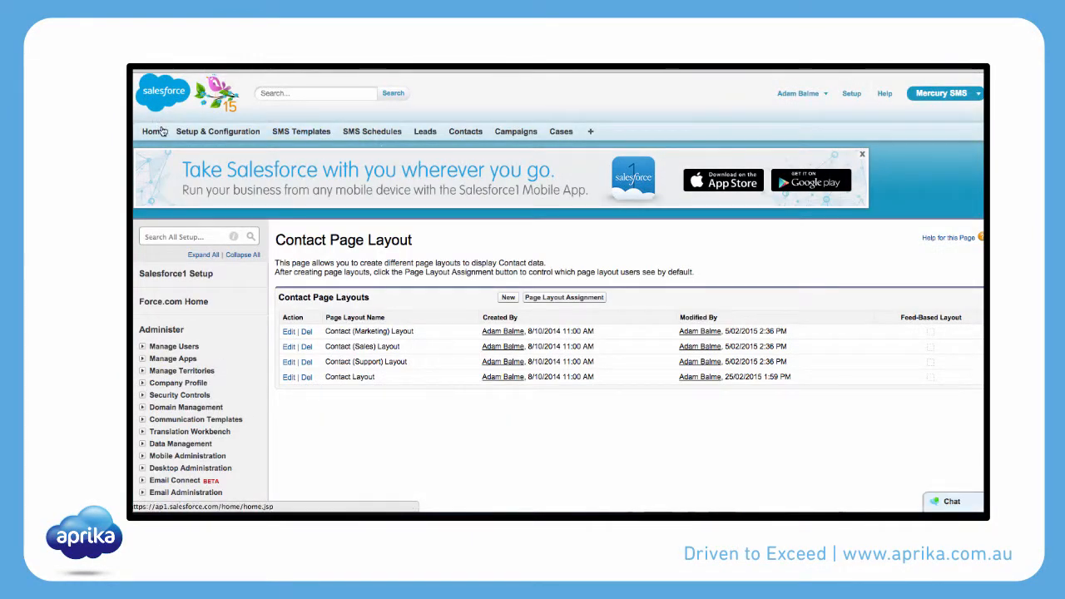
Open the first recent contact's record to check the Send SMS button and SMS Opt Out field
click(480, 136)
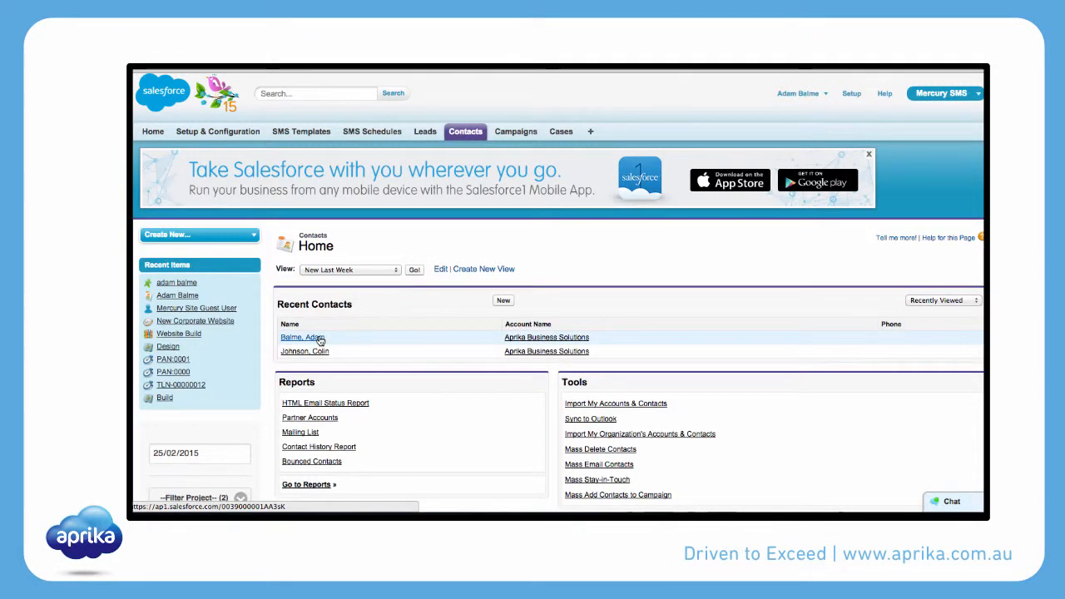
click(320, 338)
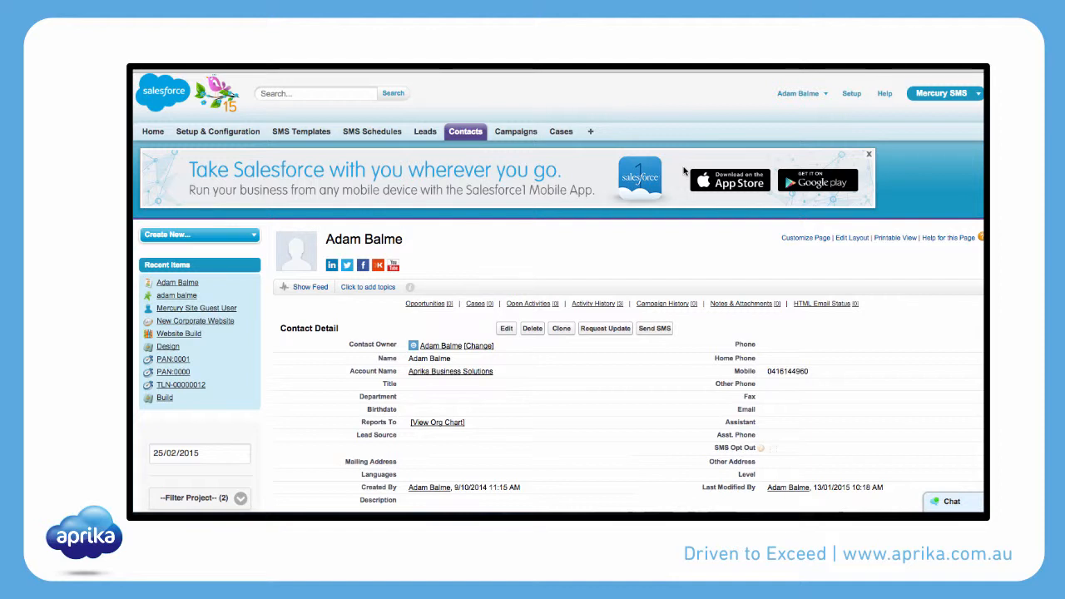
Open the Campaign Layout for editing from the campaign page layouts in the setup area
click(852, 95)
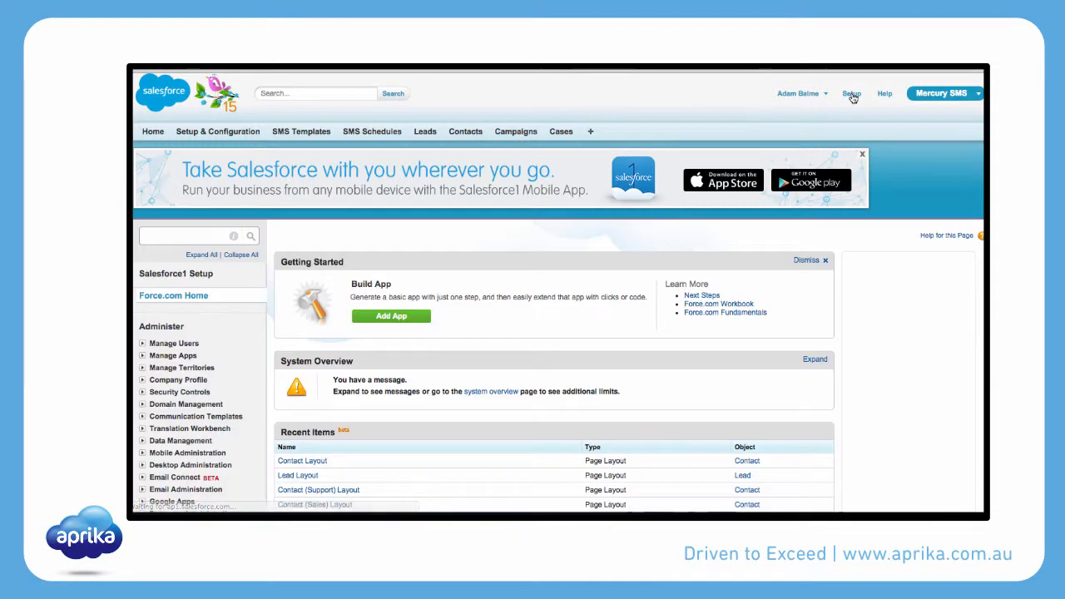
scroll(557, 291, down, 5)
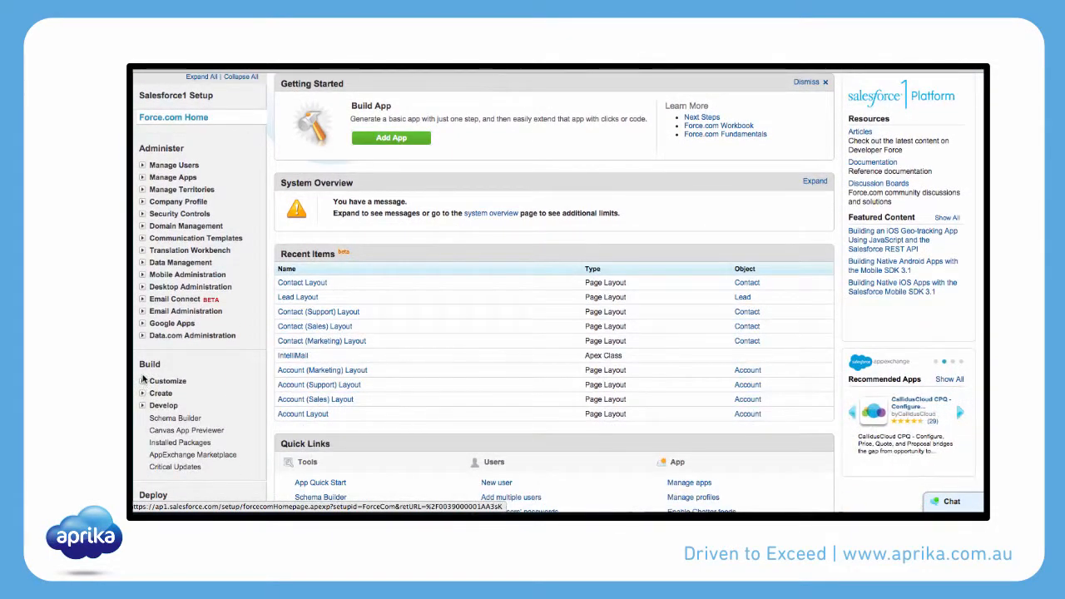
click(142, 382)
scroll(150, 391, down, 1)
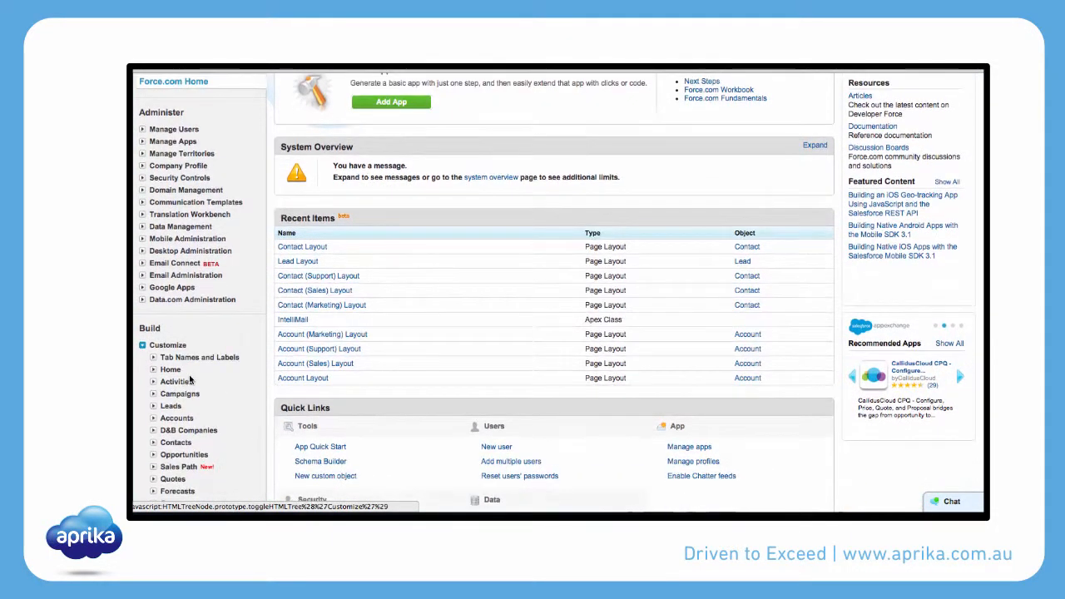
click(153, 395)
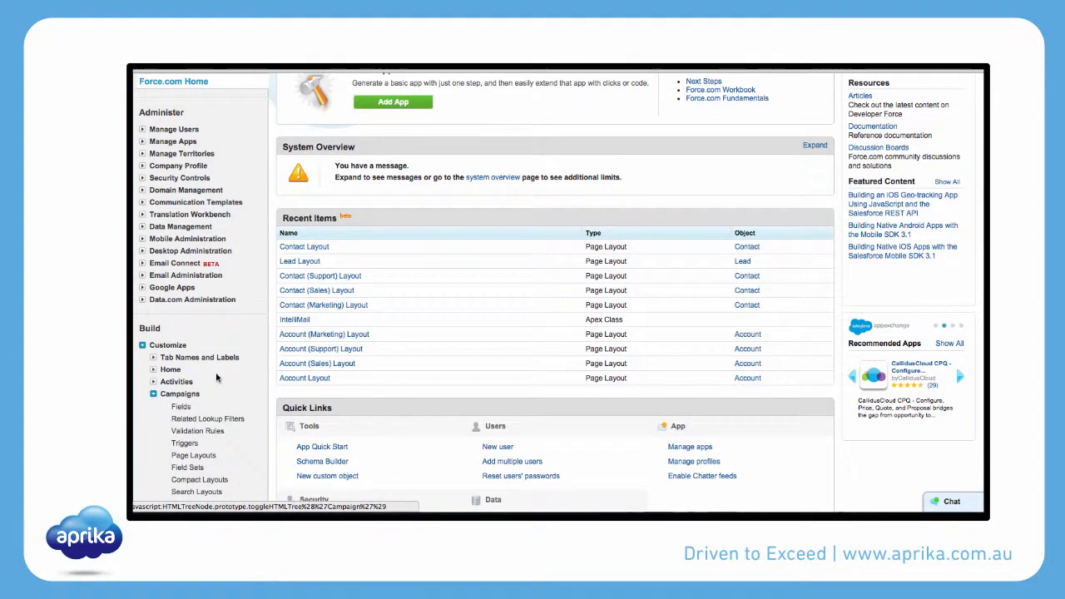
scroll(213, 382, down, 1)
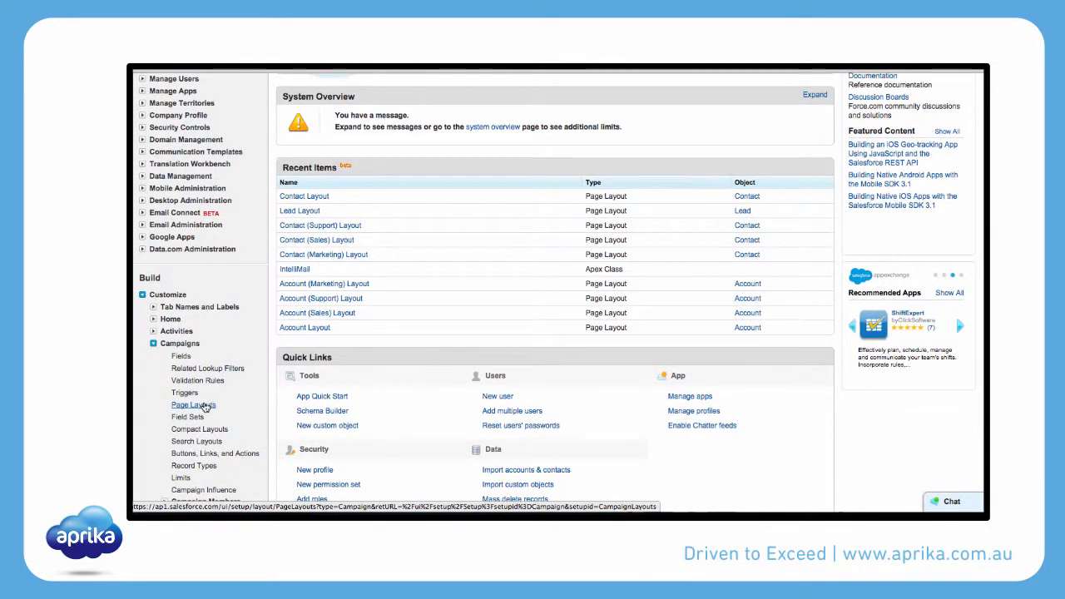
click(193, 405)
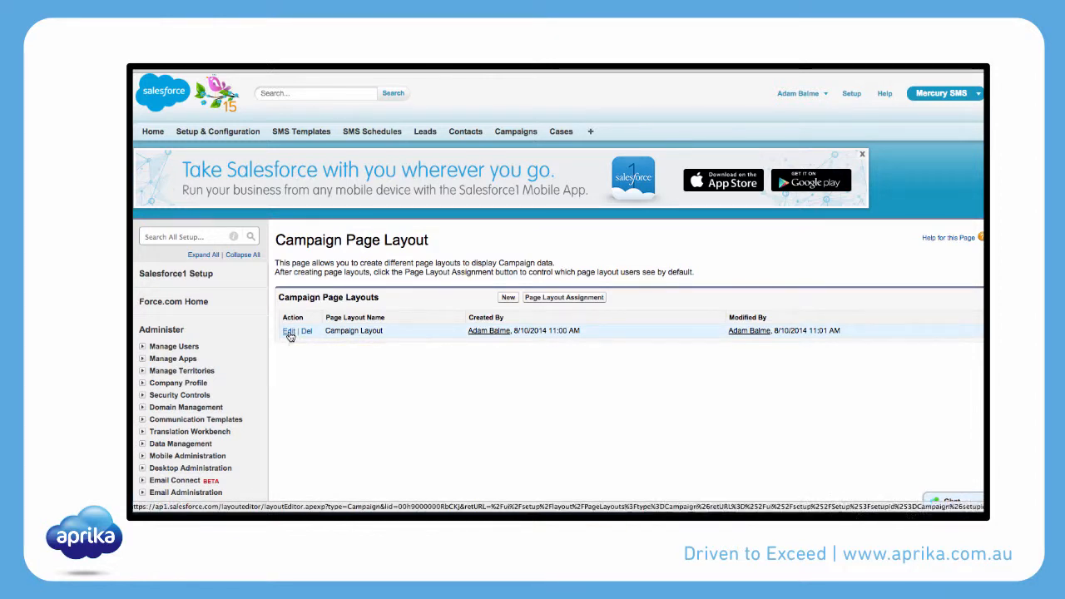
click(289, 332)
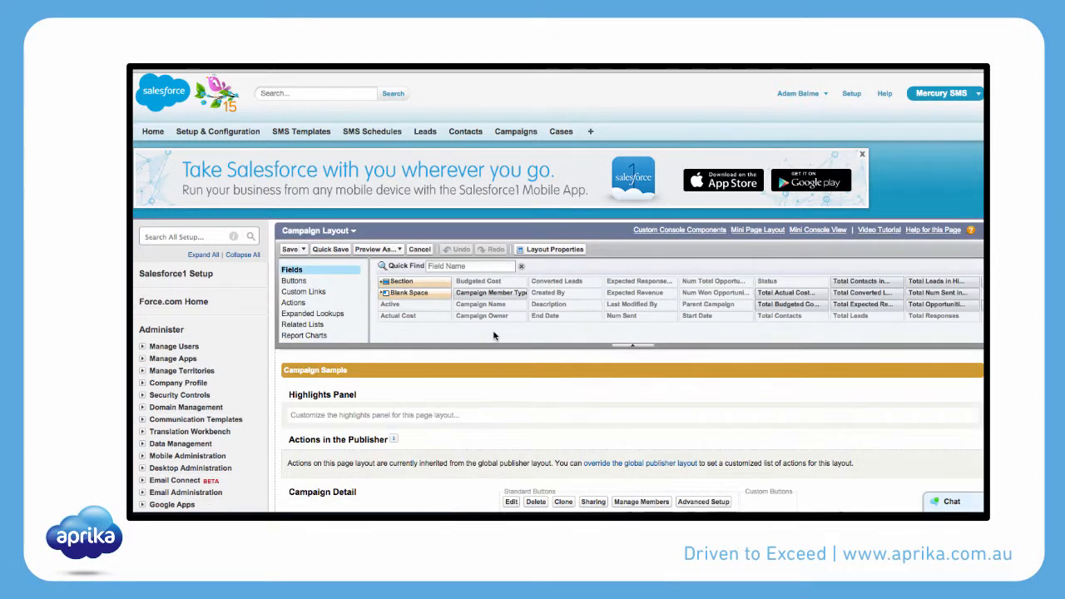
Add the Send Bulk SMS button to the Campaign Detail custom buttons and save the layout
click(316, 283)
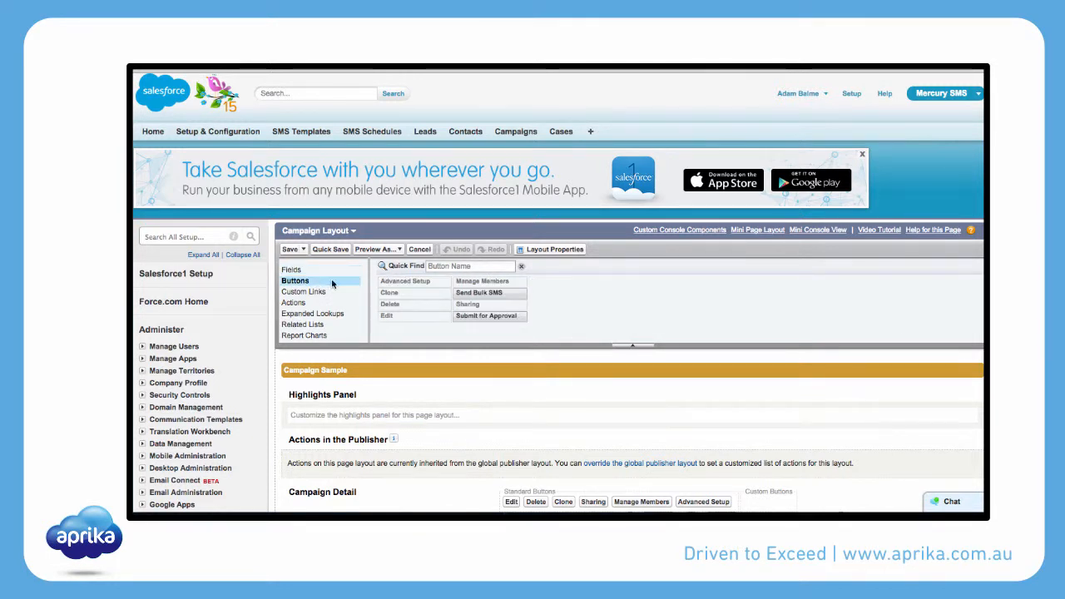
drag(476, 292, 742, 454)
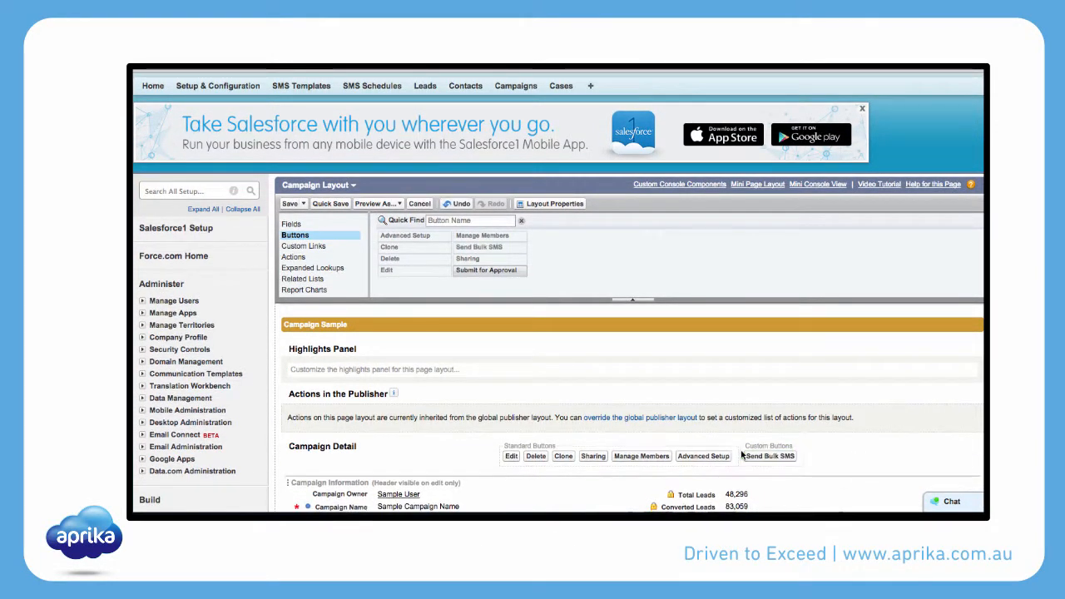
click(289, 204)
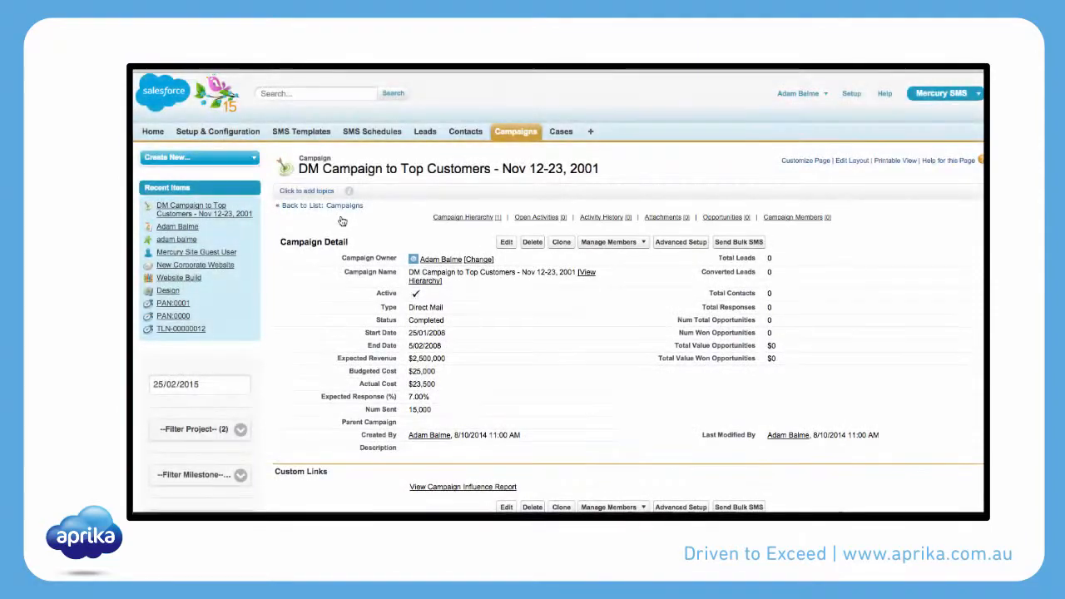
Activate the Outbound Scheduler in step 8 of the Mercury Setup & Configuration page
click(226, 136)
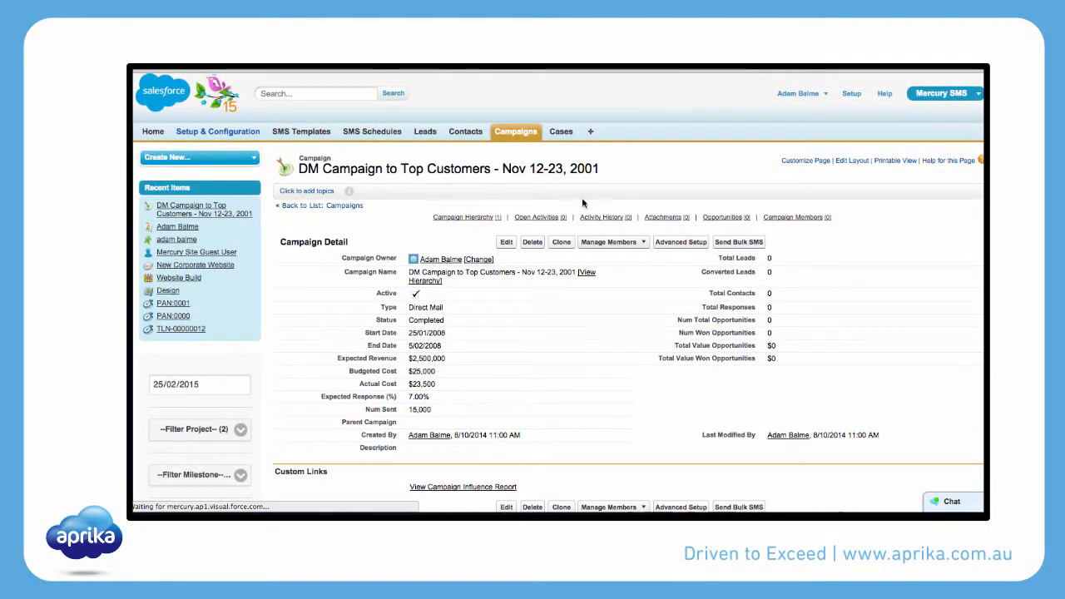
scroll(583, 202, down, 5)
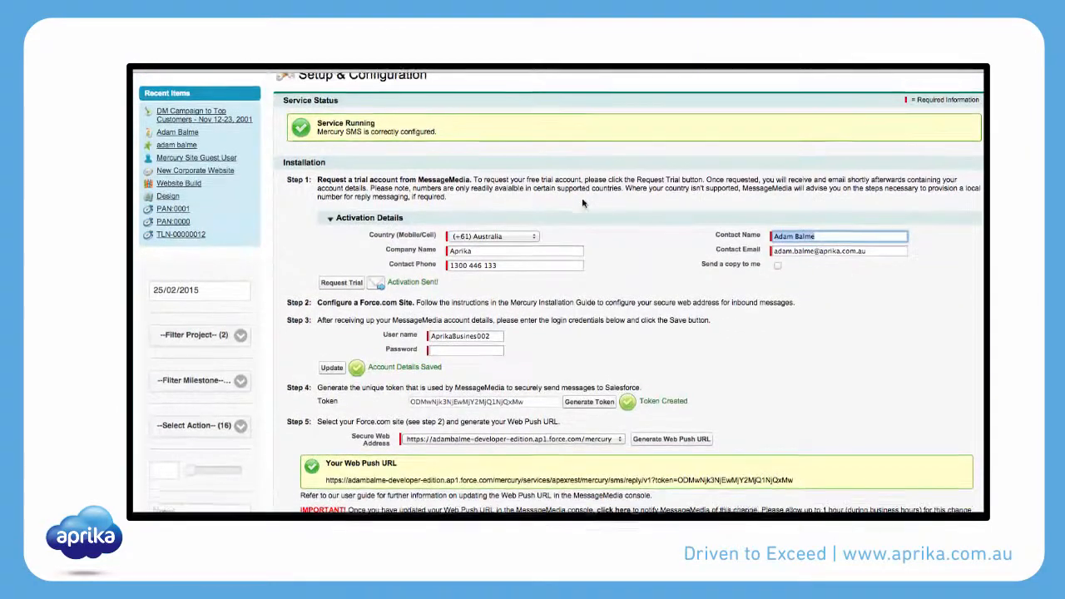
scroll(583, 202, down, 5)
scroll(582, 202, down, 2)
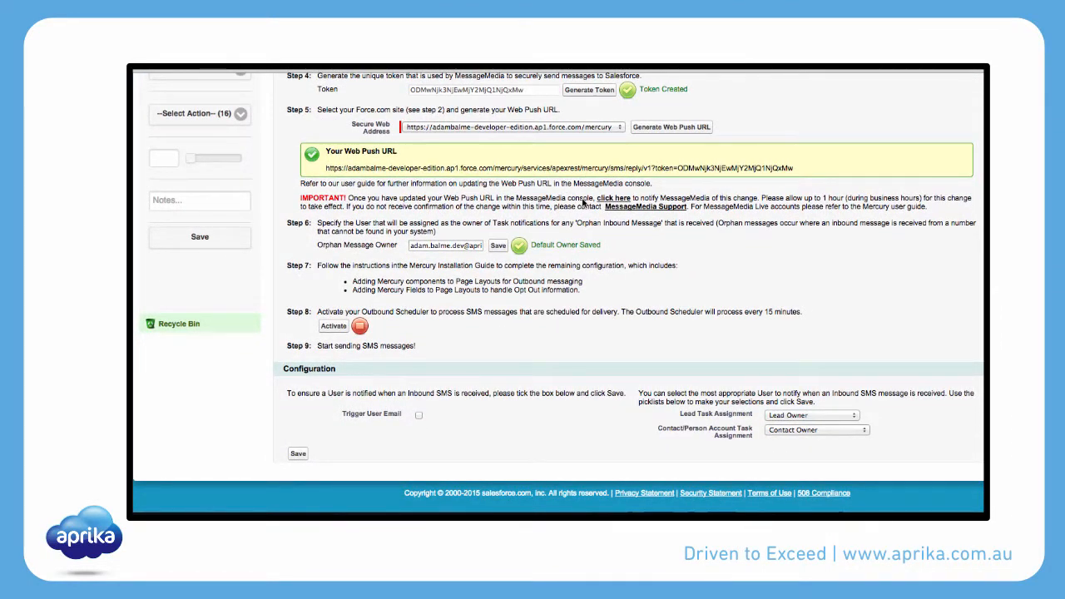
click(332, 326)
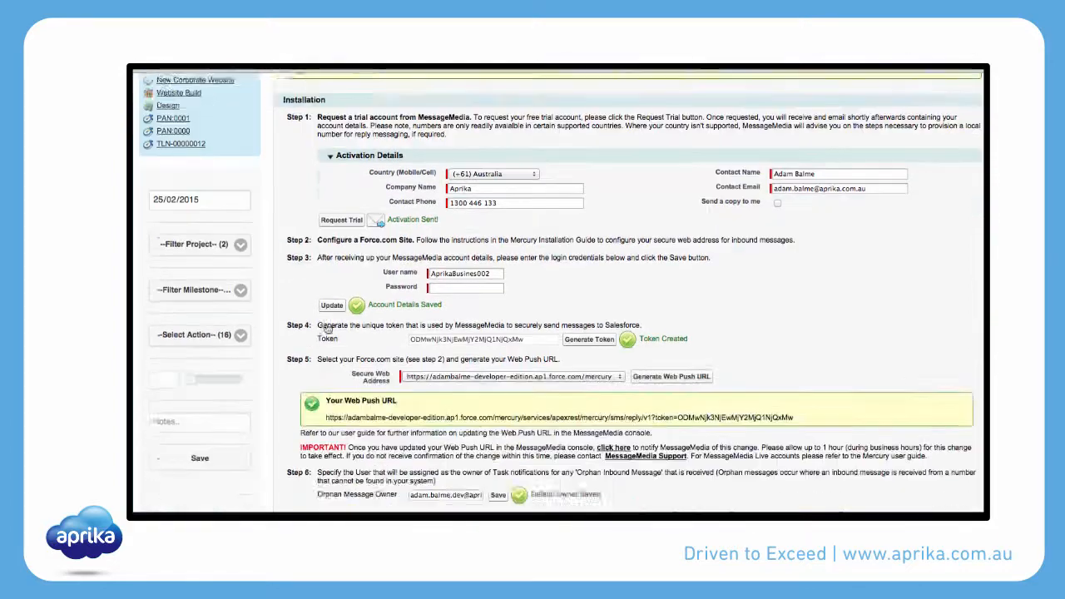
Enable Trigger User Email for inbound SMS notifications and save the configuration
scroll(327, 328, down, 8)
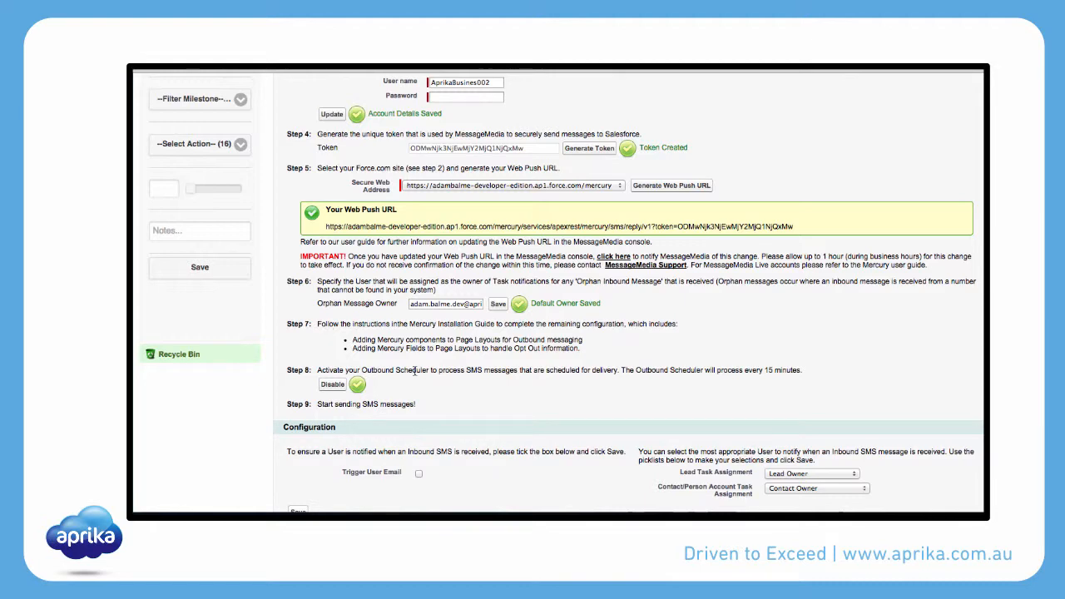
scroll(415, 374, down, 3)
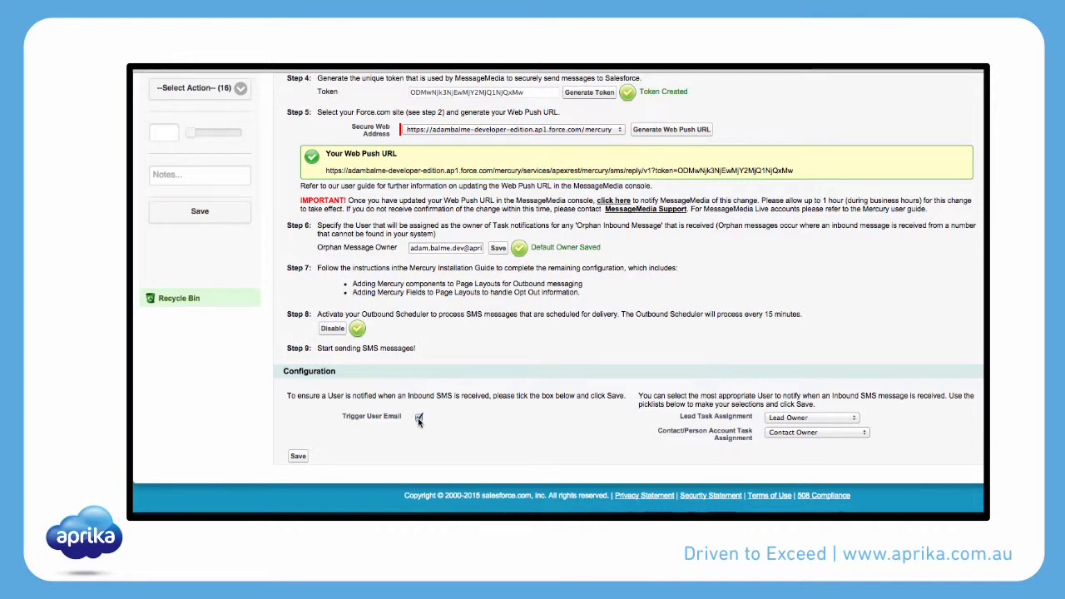
click(298, 457)
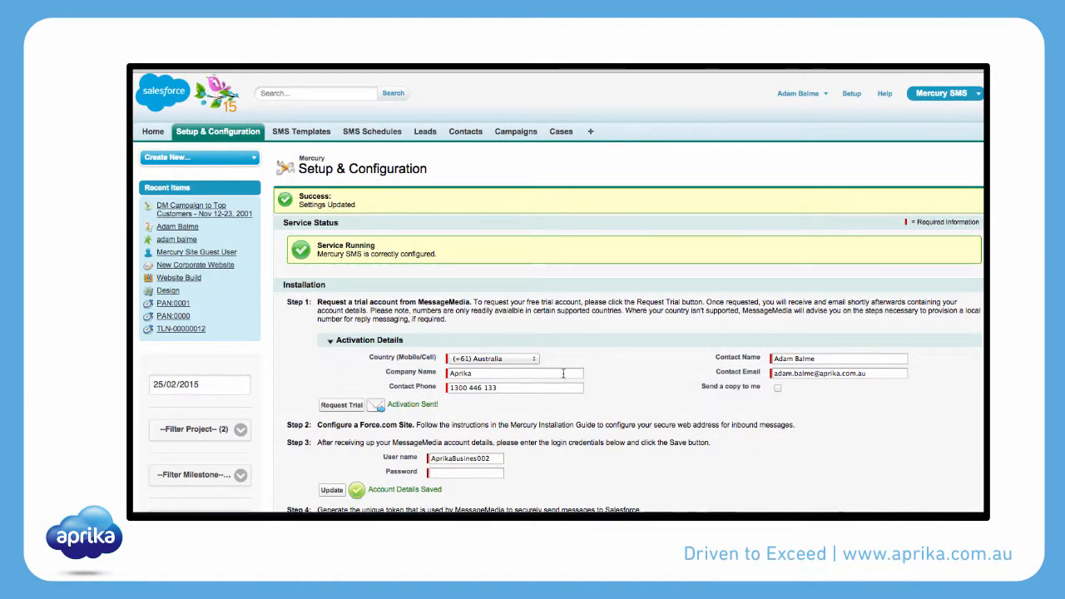
Keep Lead Owner for lead task assignment and Contact Owner for contact/person account task assignment, and save the configuration
scroll(594, 371, down, 10)
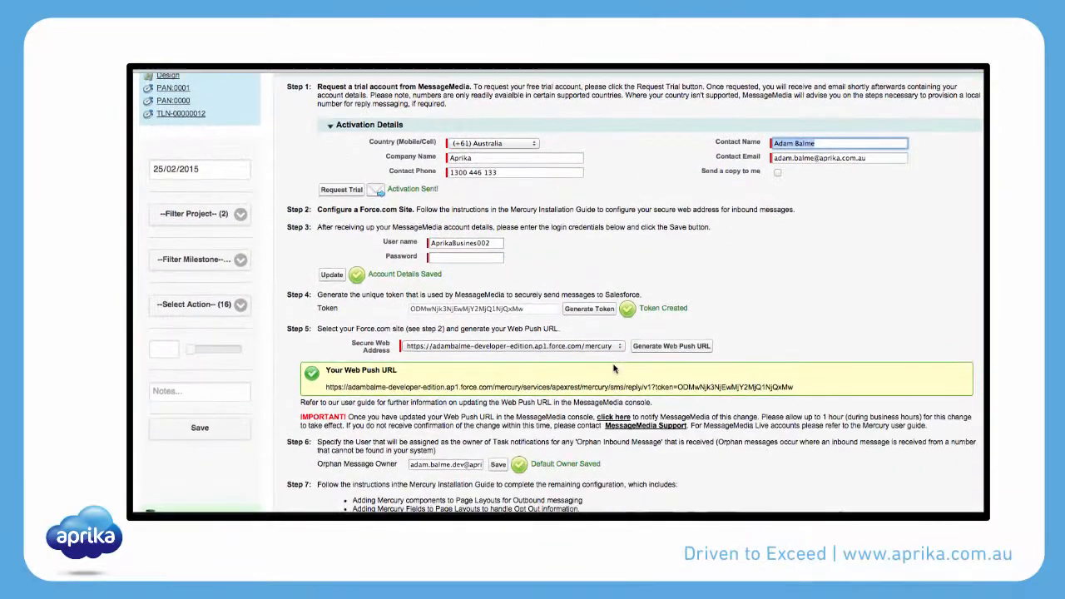
scroll(614, 368, down, 2)
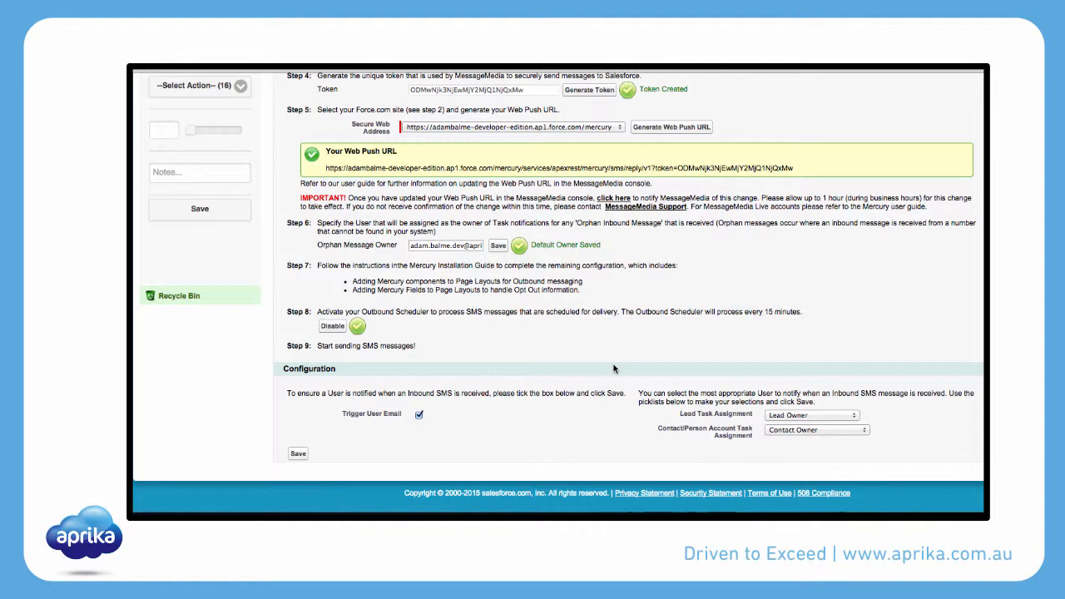
click(783, 413)
click(791, 415)
click(803, 430)
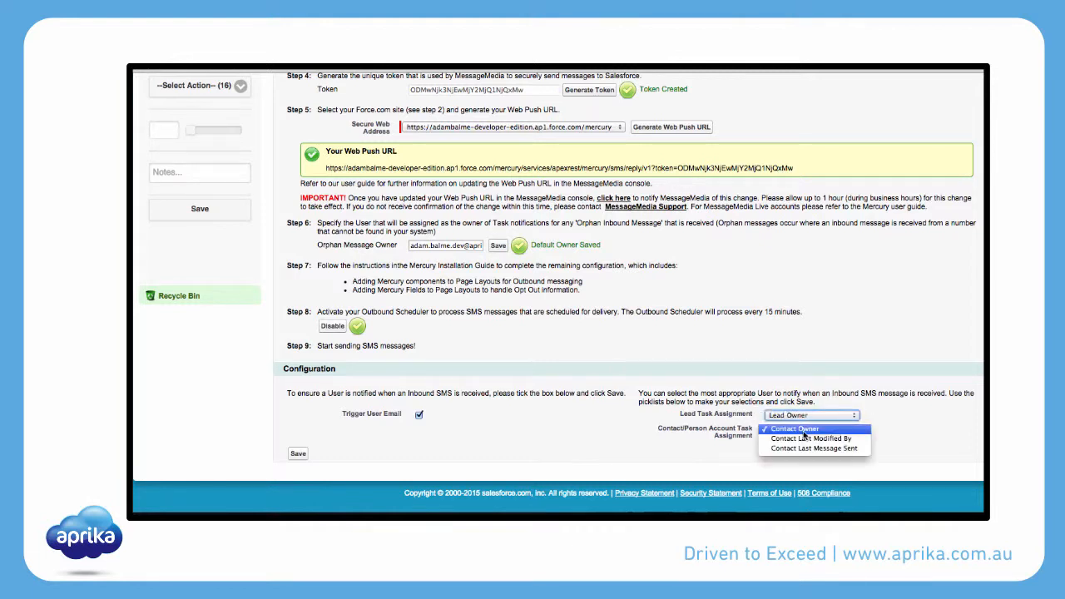
click(803, 429)
click(298, 453)
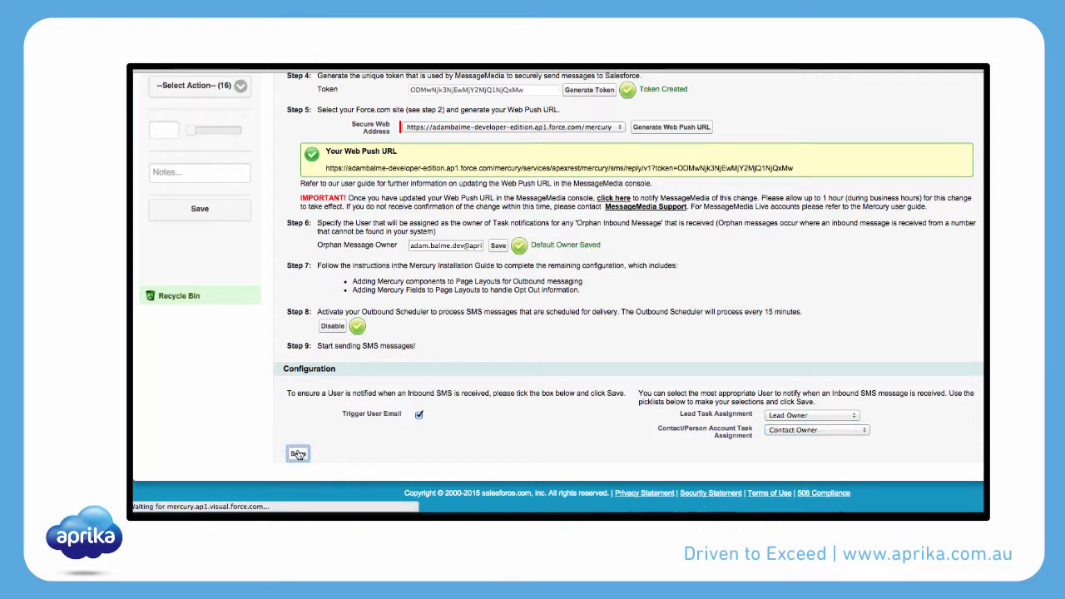